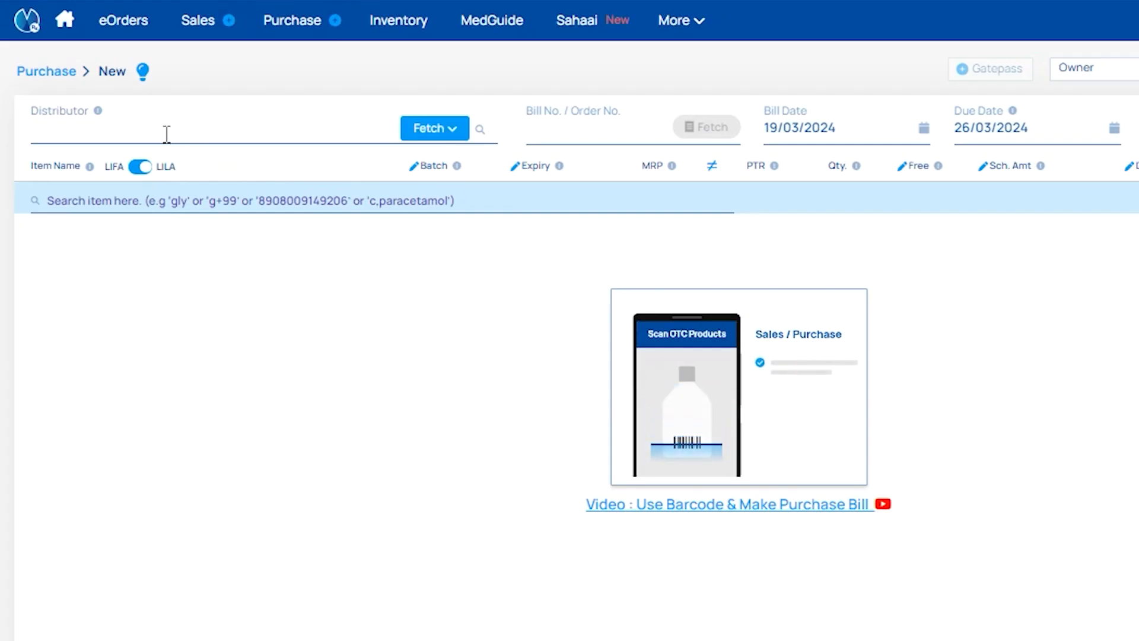
# Search for Drk, select D R K Enterprises as the purchase distributor and open the CSV request form.
pyautogui.write('Drk')
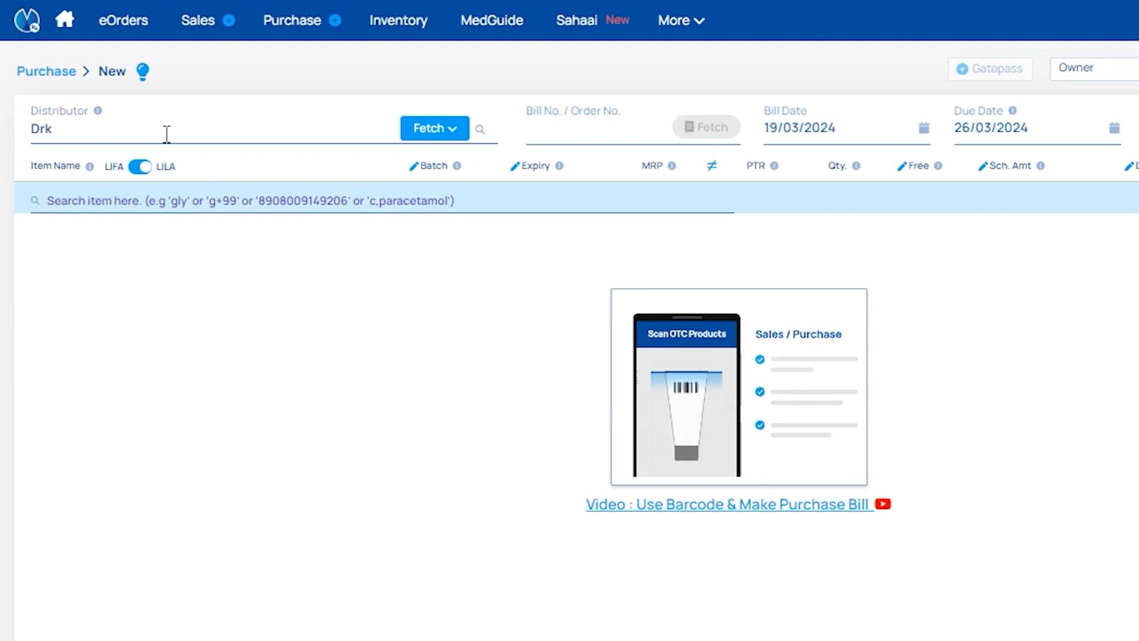
pyautogui.click(189, 181)
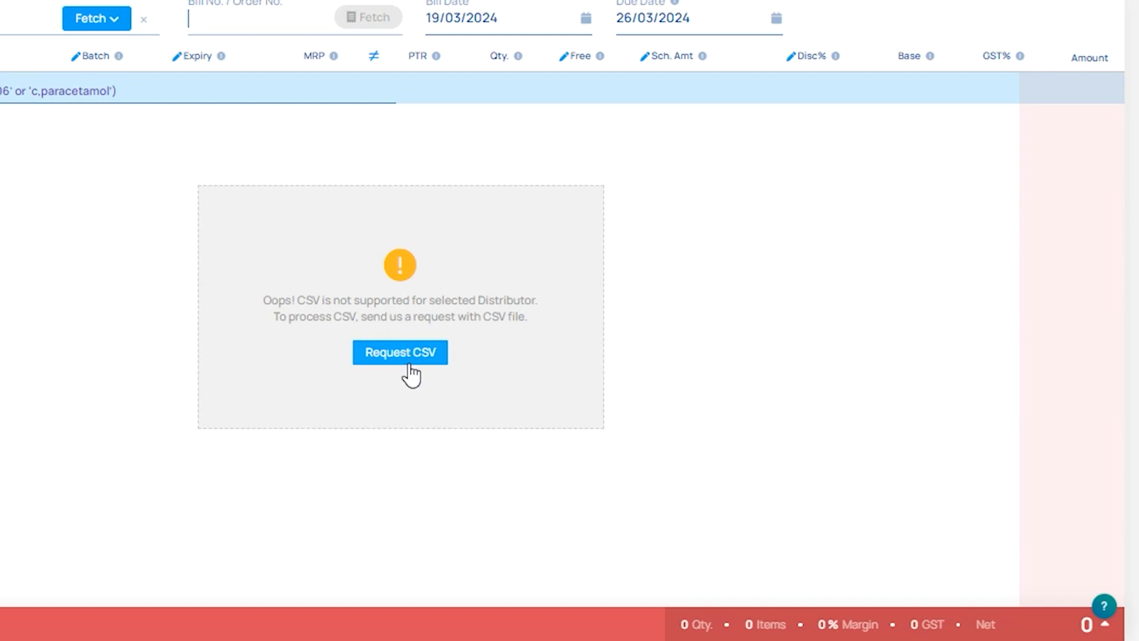
pyautogui.click(410, 365)
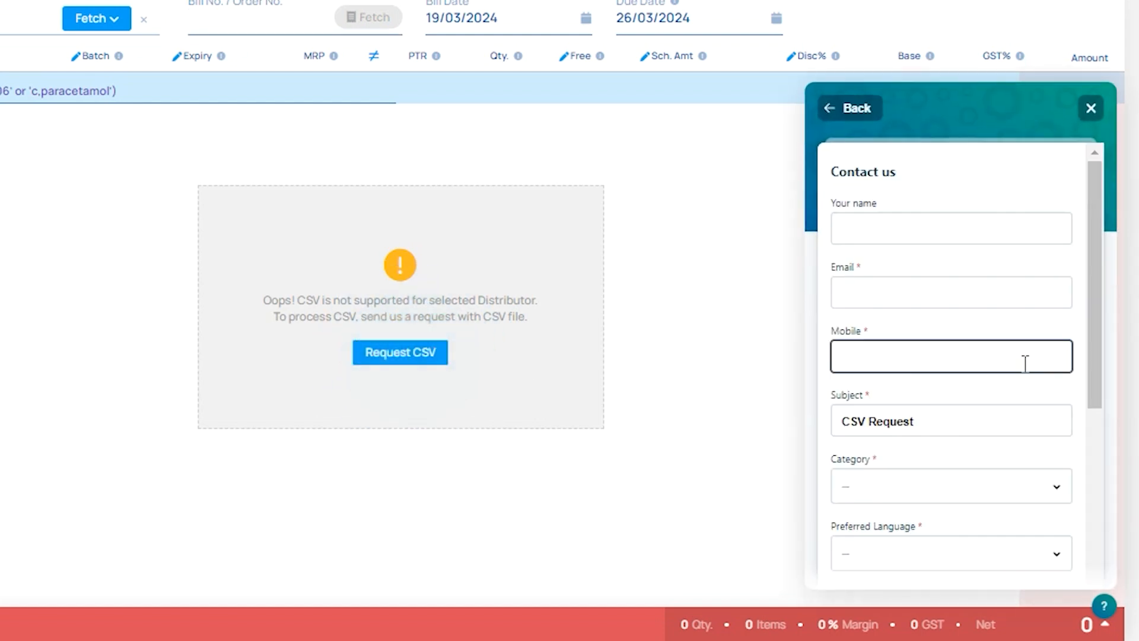
# Enter evitalrx as the name and fill in the contact's e-mail address in the CSV request form.
pyautogui.click(888, 221)
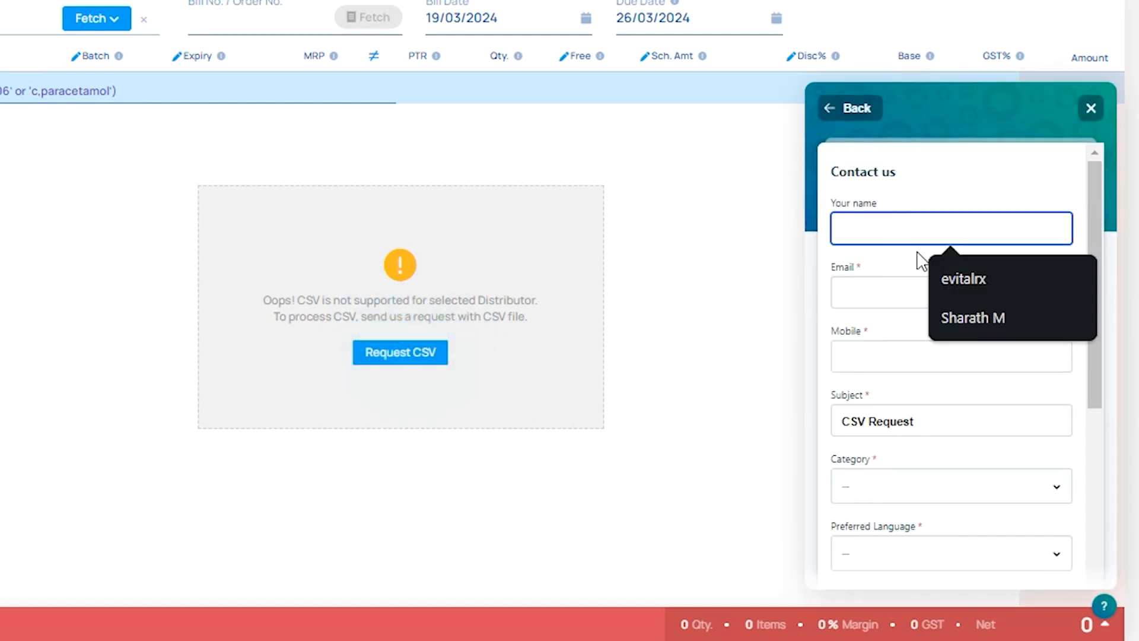
pyautogui.scroll(-2, 911, 223)
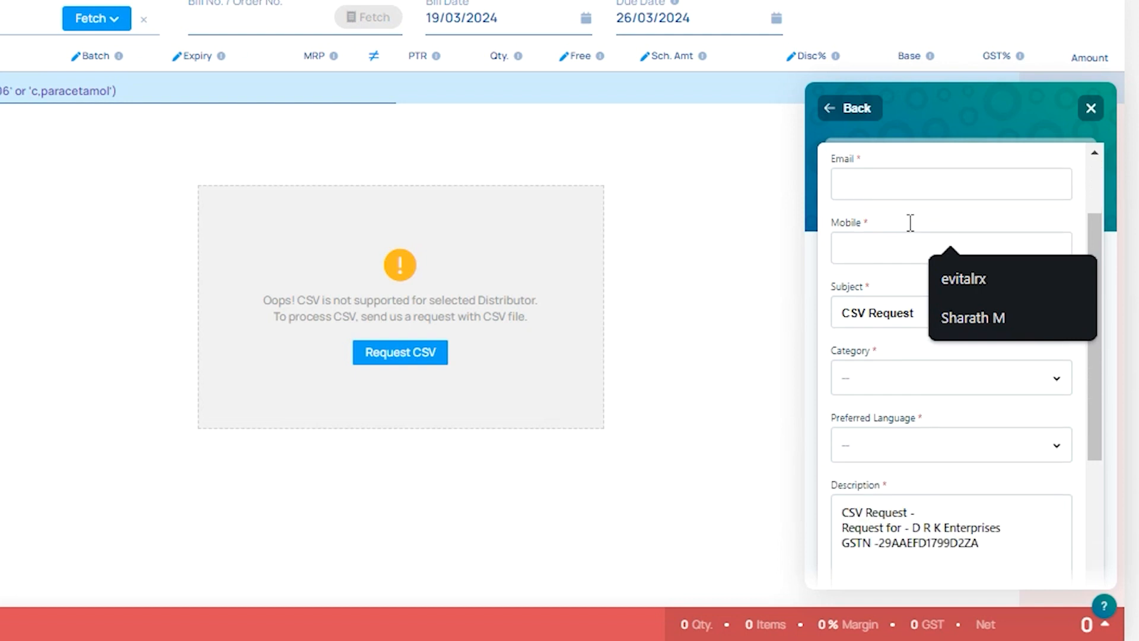
pyautogui.scroll(2, 911, 226)
pyautogui.click(952, 277)
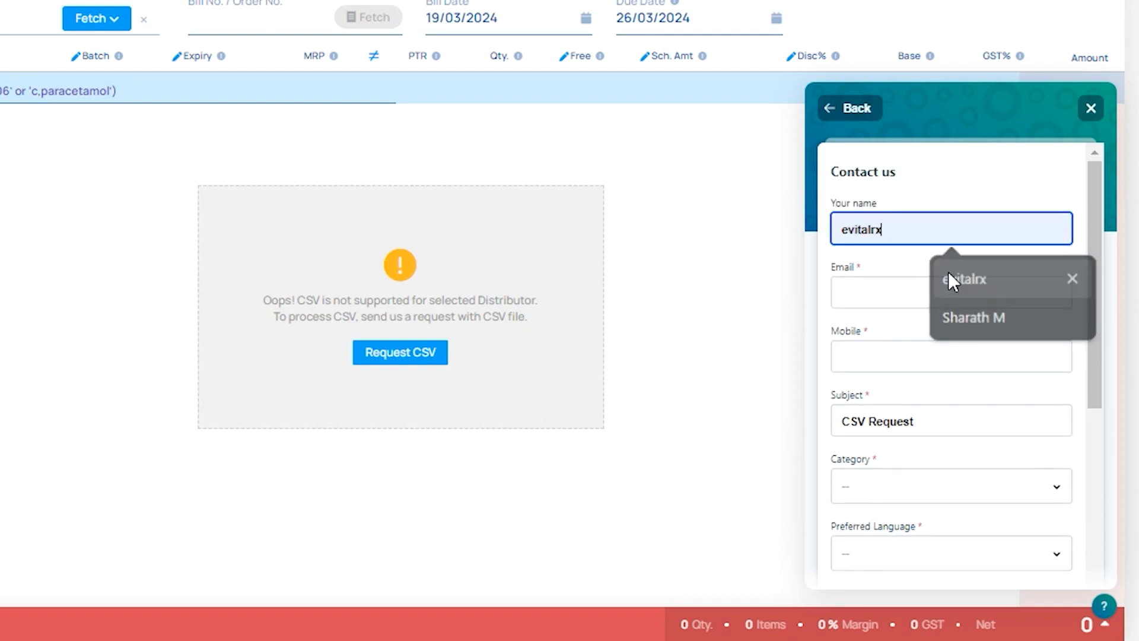
pyautogui.click(893, 286)
pyautogui.click(945, 348)
pyautogui.click(887, 358)
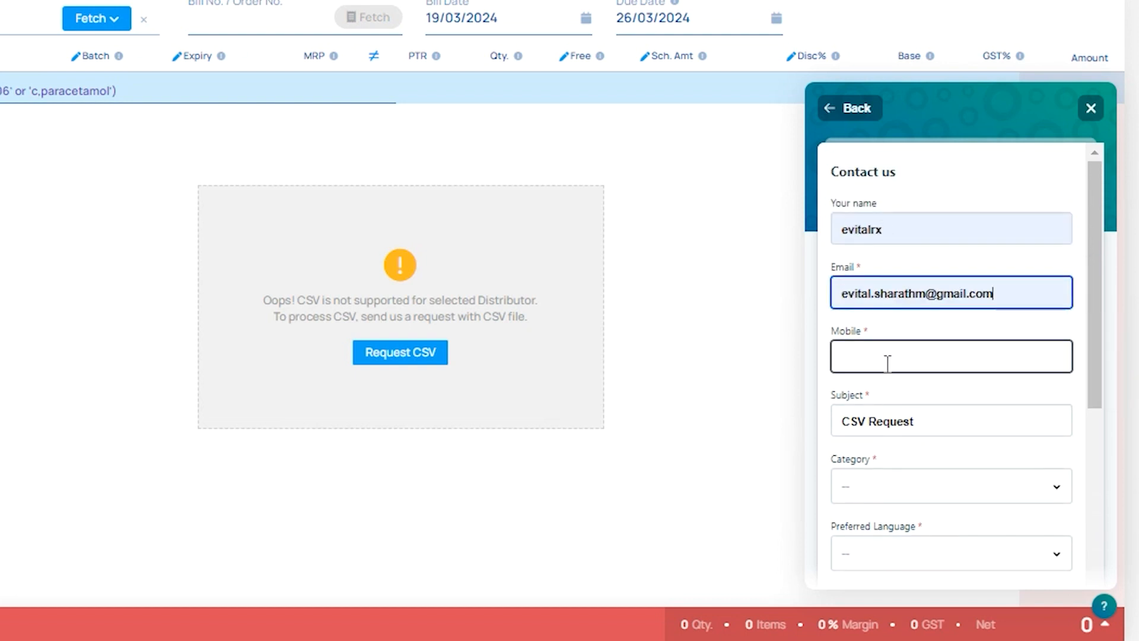
# Set the request category to Purchase/Return/CSV and fill in the required mobile number.
pyautogui.scroll(-3, 902, 359)
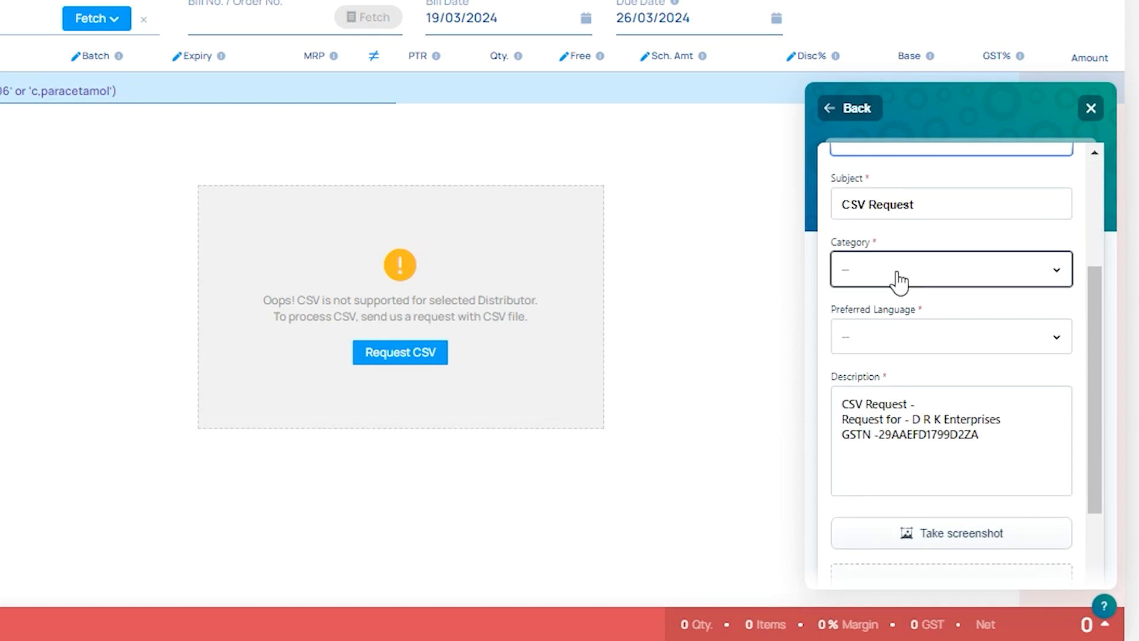
pyautogui.click(899, 276)
pyautogui.click(907, 355)
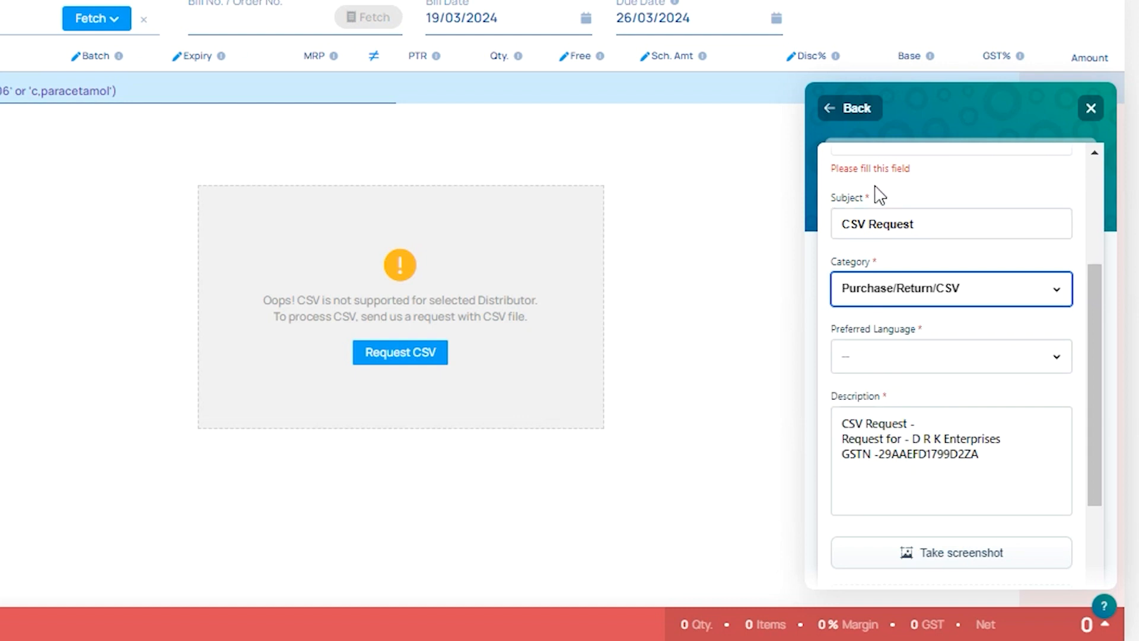
pyautogui.scroll(2, 887, 246)
pyautogui.click(890, 251)
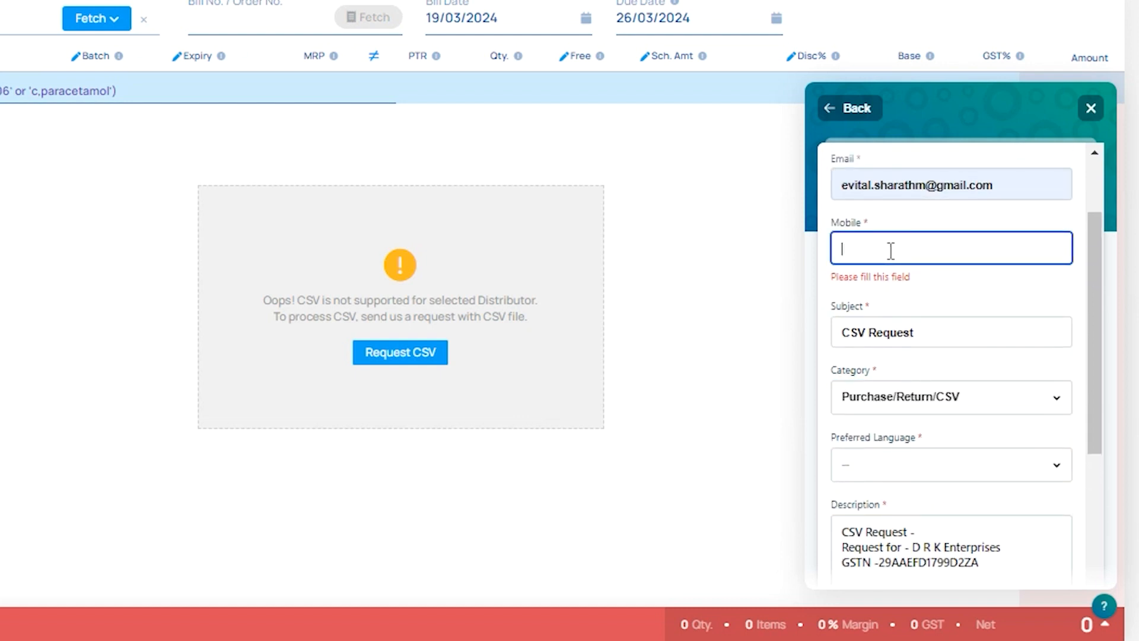
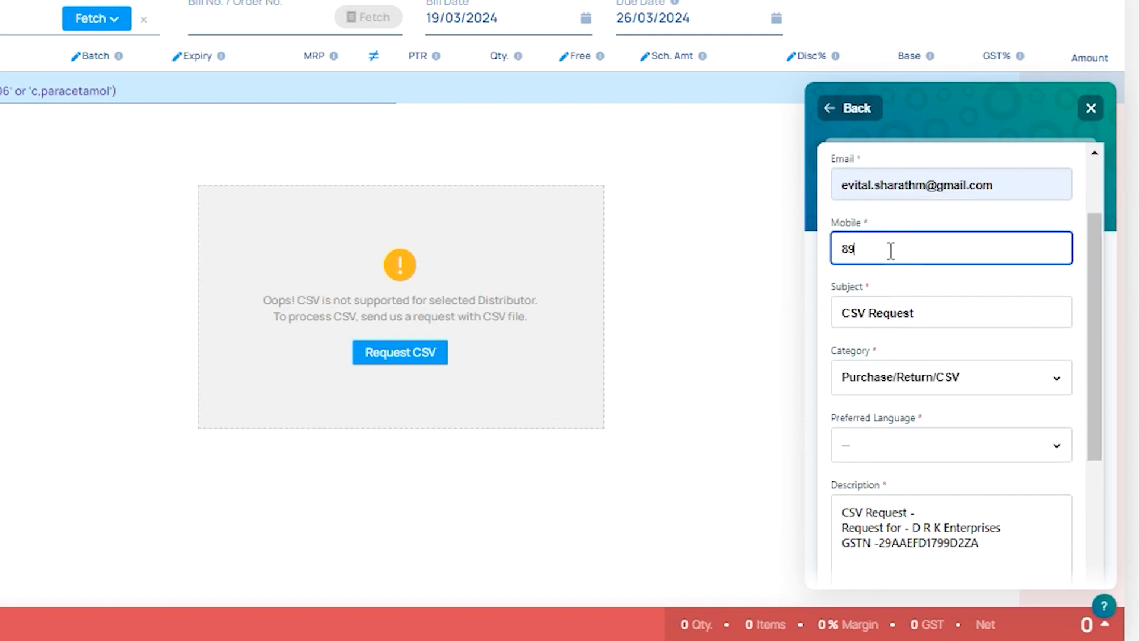
# Set the request's preferred language to Kannada.
pyautogui.scroll(-3, 890, 255)
pyautogui.click(917, 326)
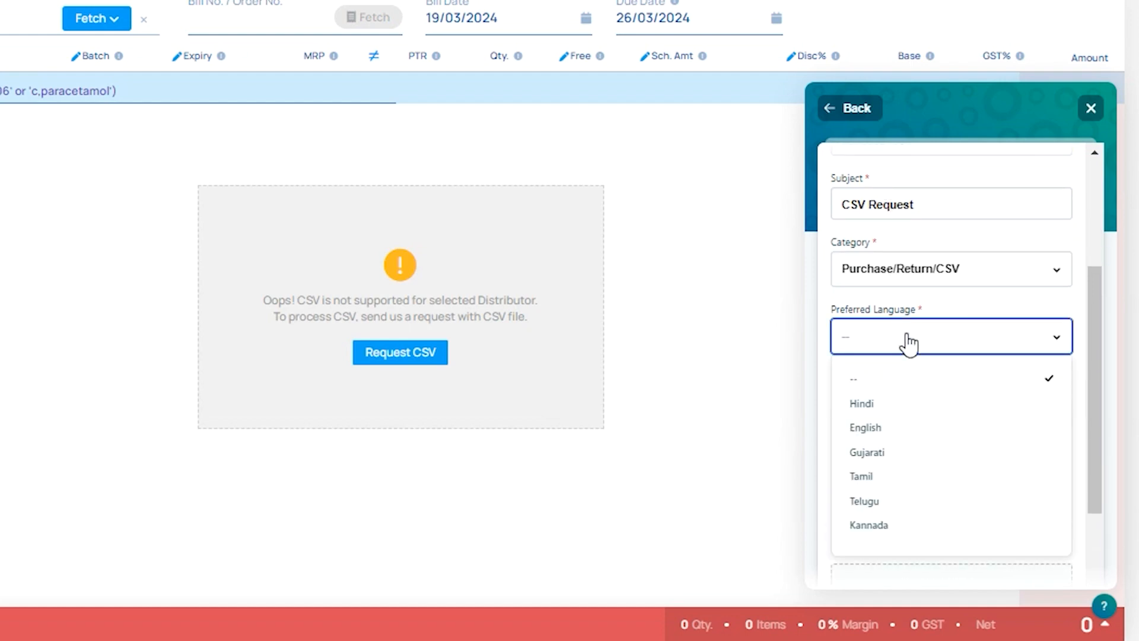
pyautogui.click(876, 529)
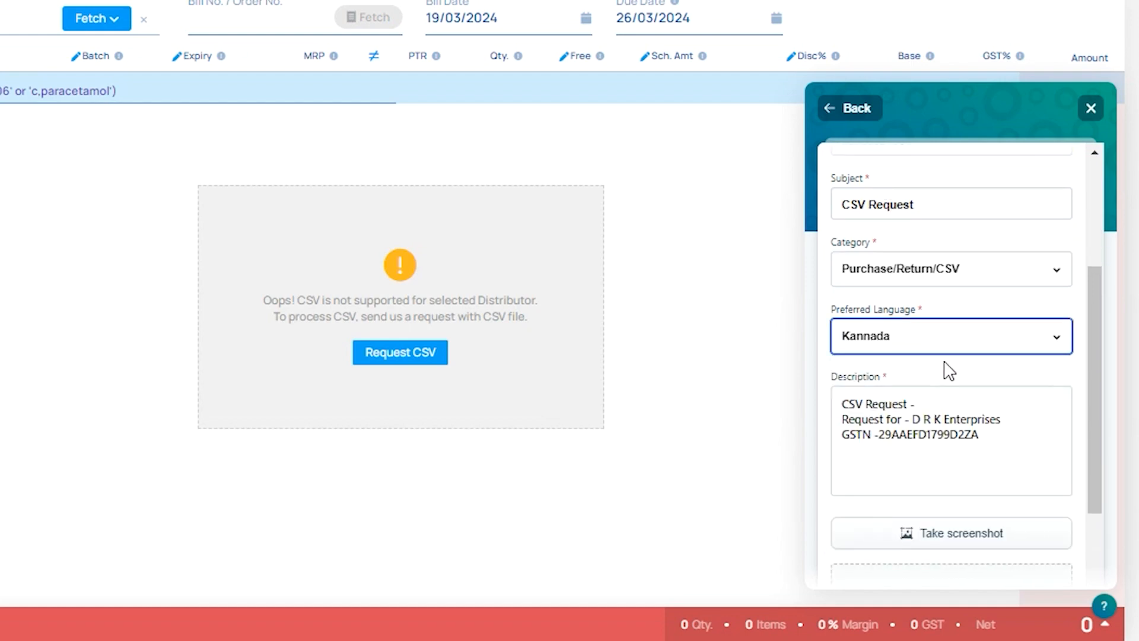
pyautogui.scroll(-2, 948, 371)
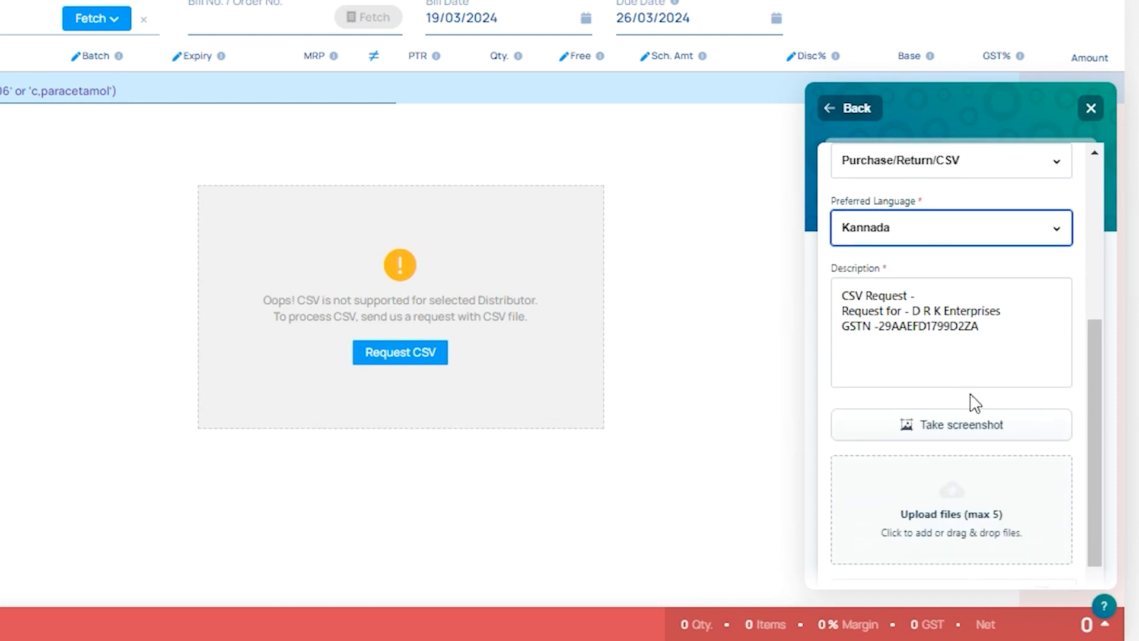
pyautogui.scroll(-2, 976, 404)
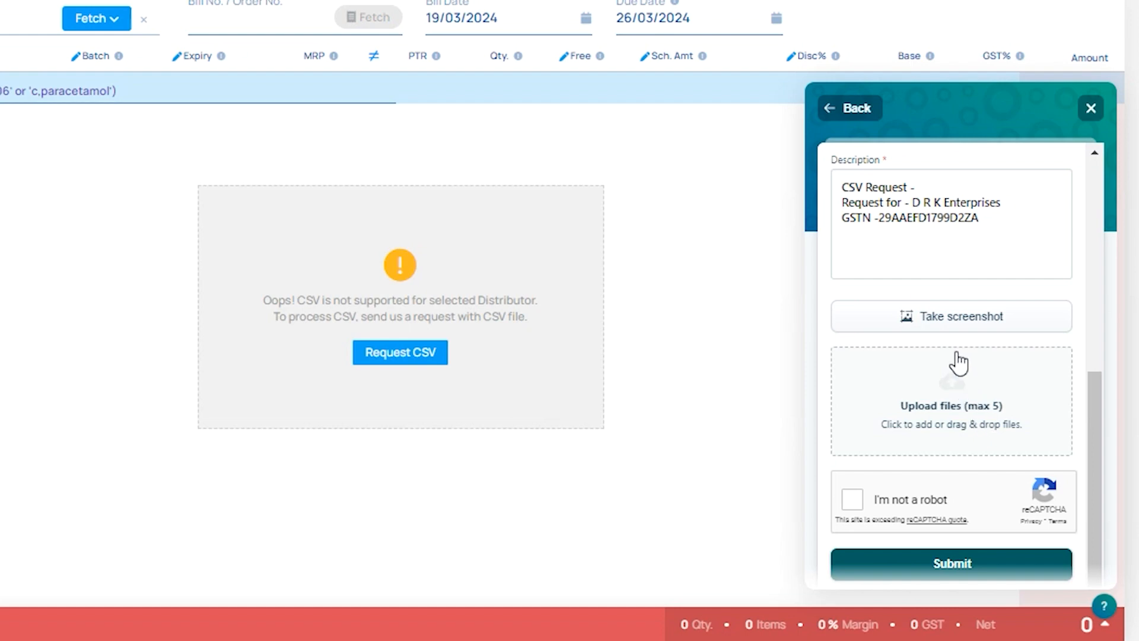
pyautogui.click(961, 428)
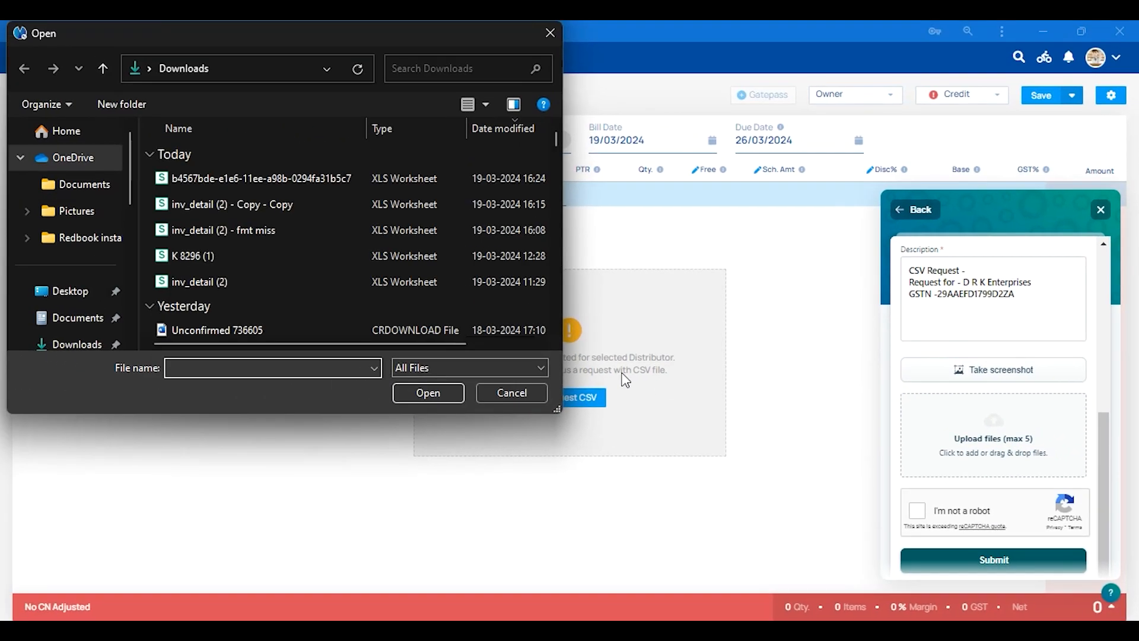
pyautogui.click(522, 392)
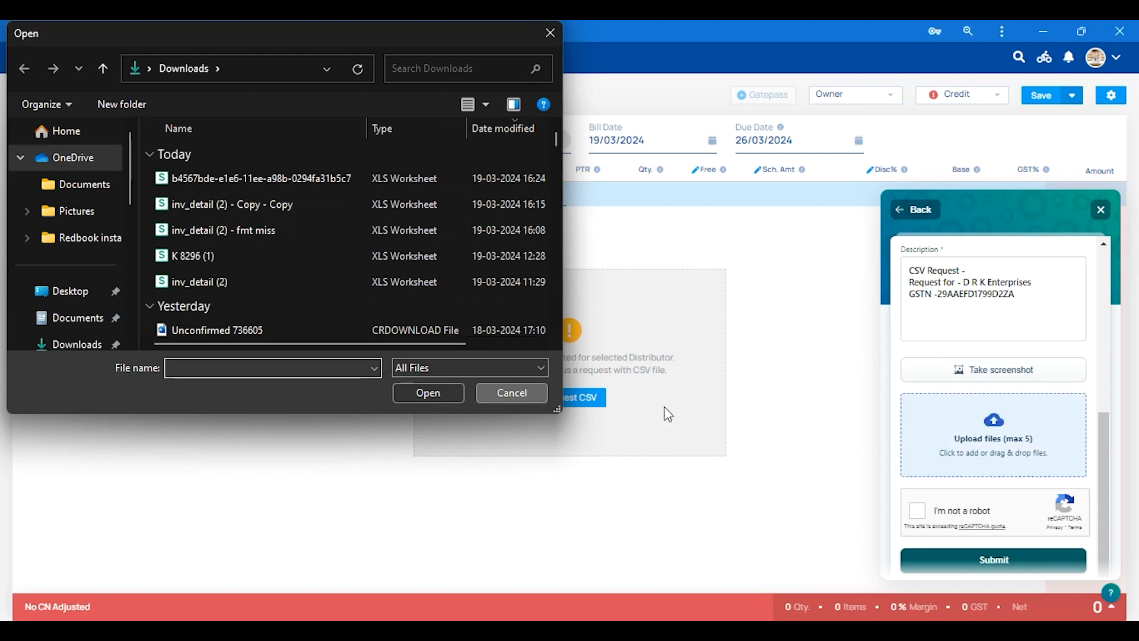
# Complete the reCAPTCHA check and submit the CSV request for D R K Enterprises.
pyautogui.click(917, 510)
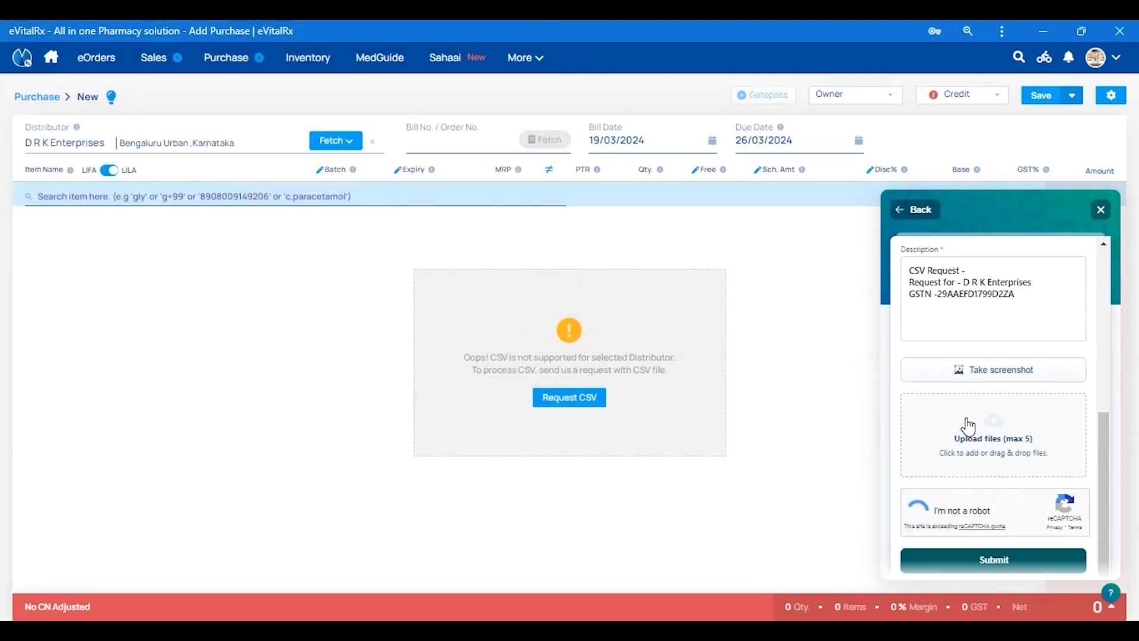
pyautogui.scroll(-1, 973, 427)
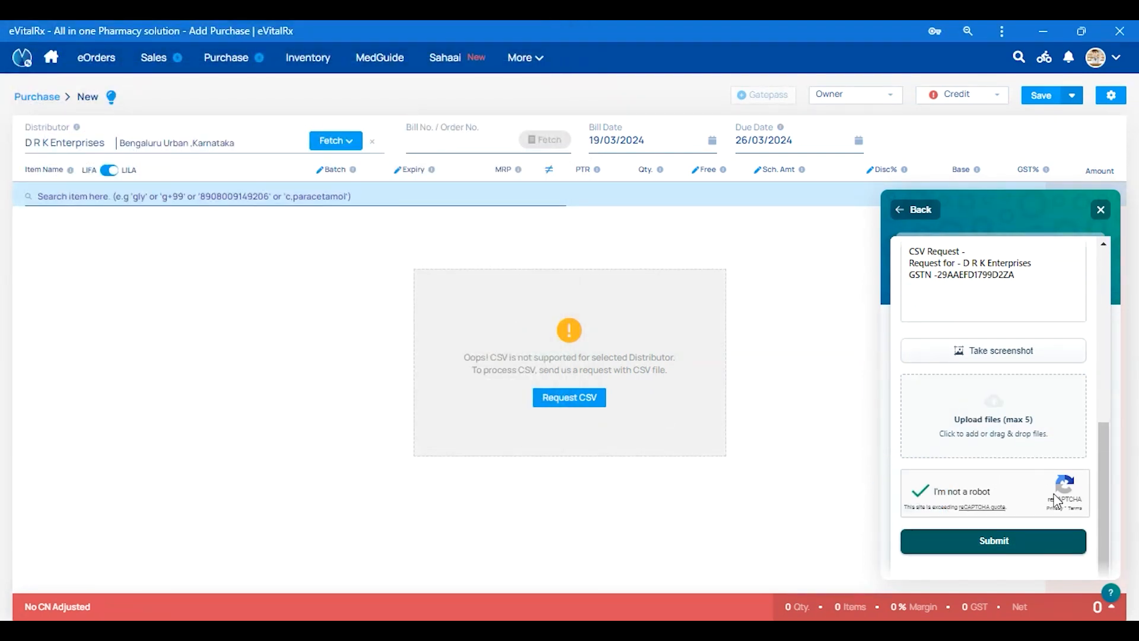
pyautogui.click(1013, 542)
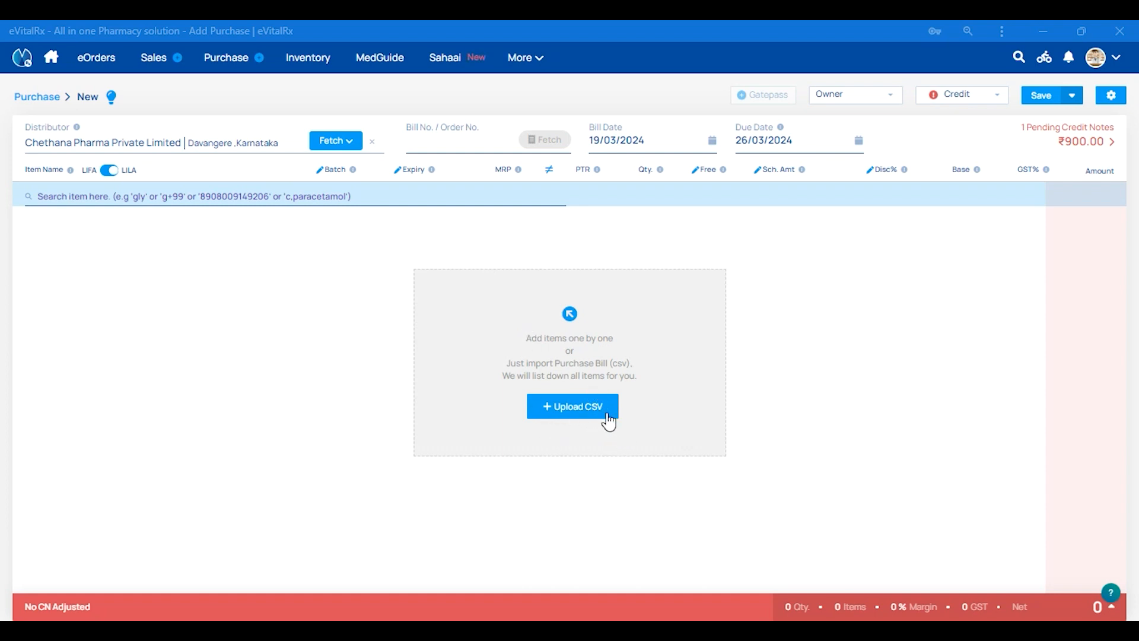
# Open the file selection for uploading a Chethana Pharma Private Limited purchase bill CSV and cancel it.
pyautogui.click(579, 404)
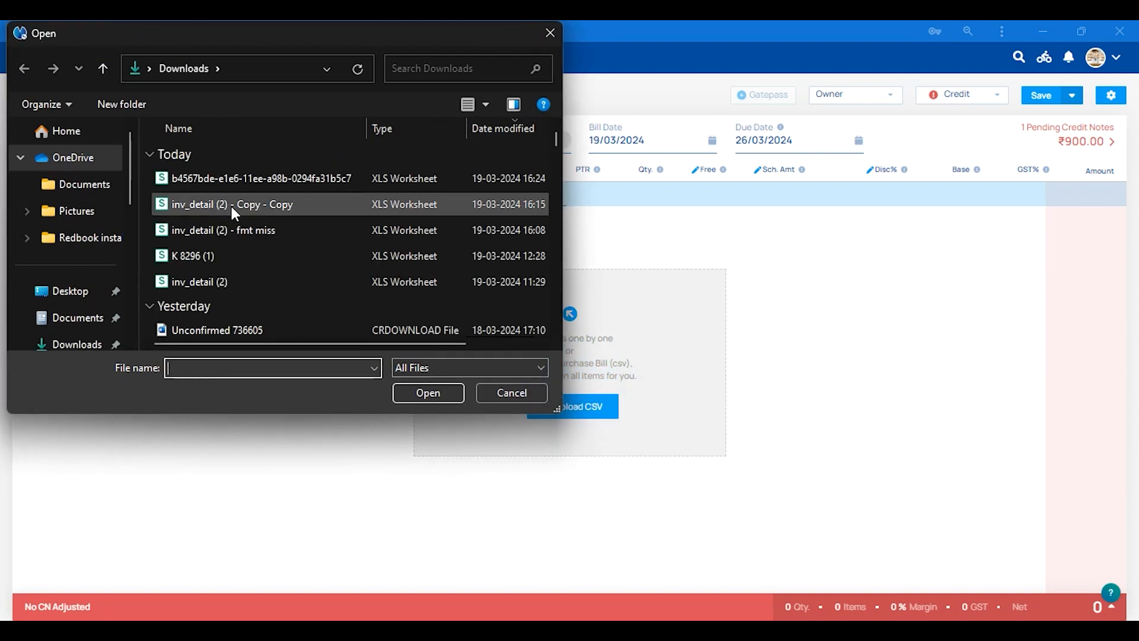
pyautogui.click(505, 392)
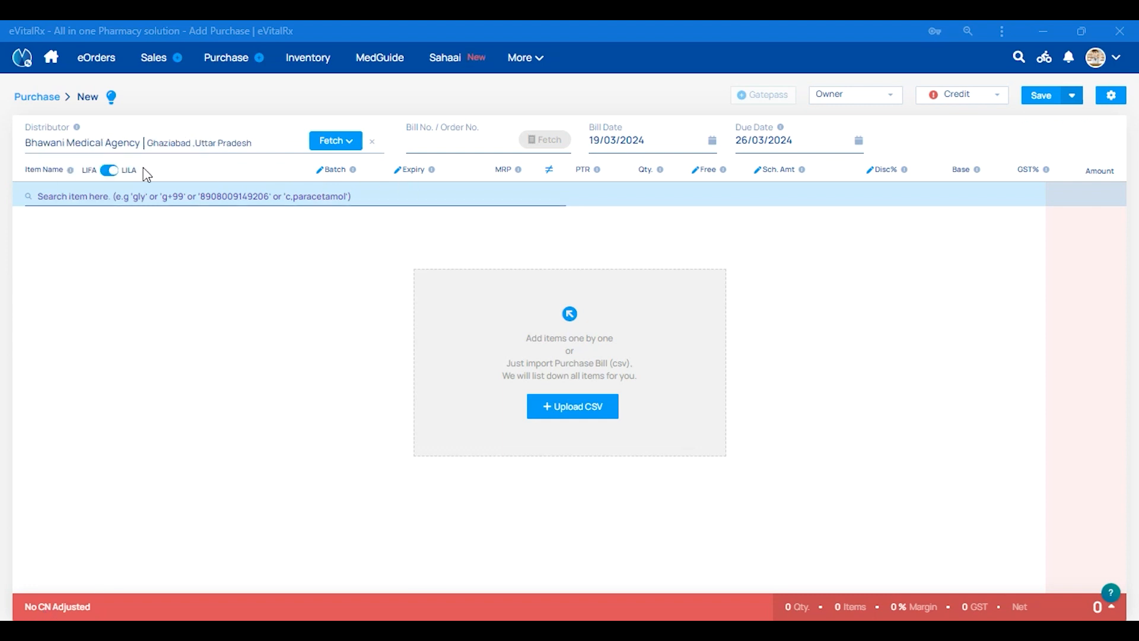
# Fetch the e-mailed bills from Bhawani Medical Agency and import the first CSV in the list.
pyautogui.click(349, 148)
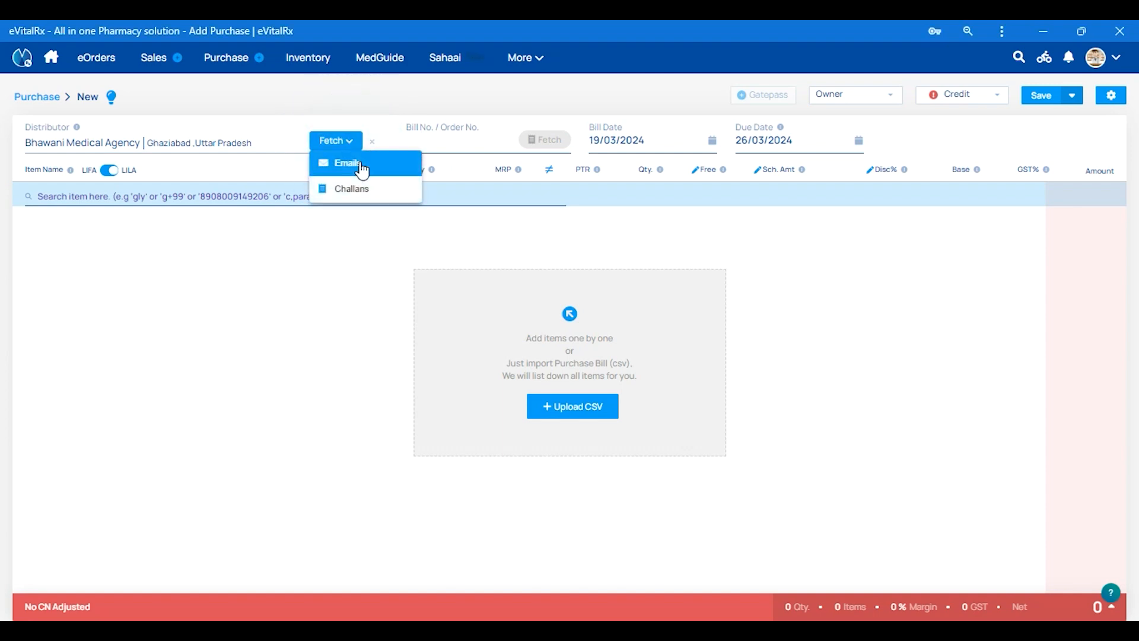
pyautogui.click(360, 167)
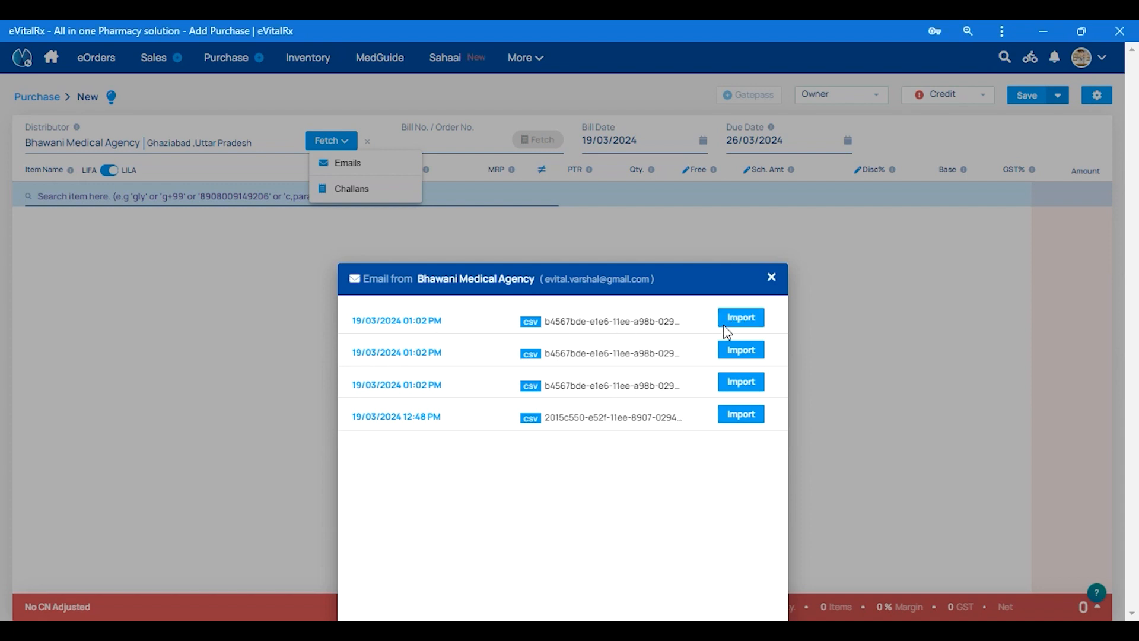
pyautogui.click(738, 324)
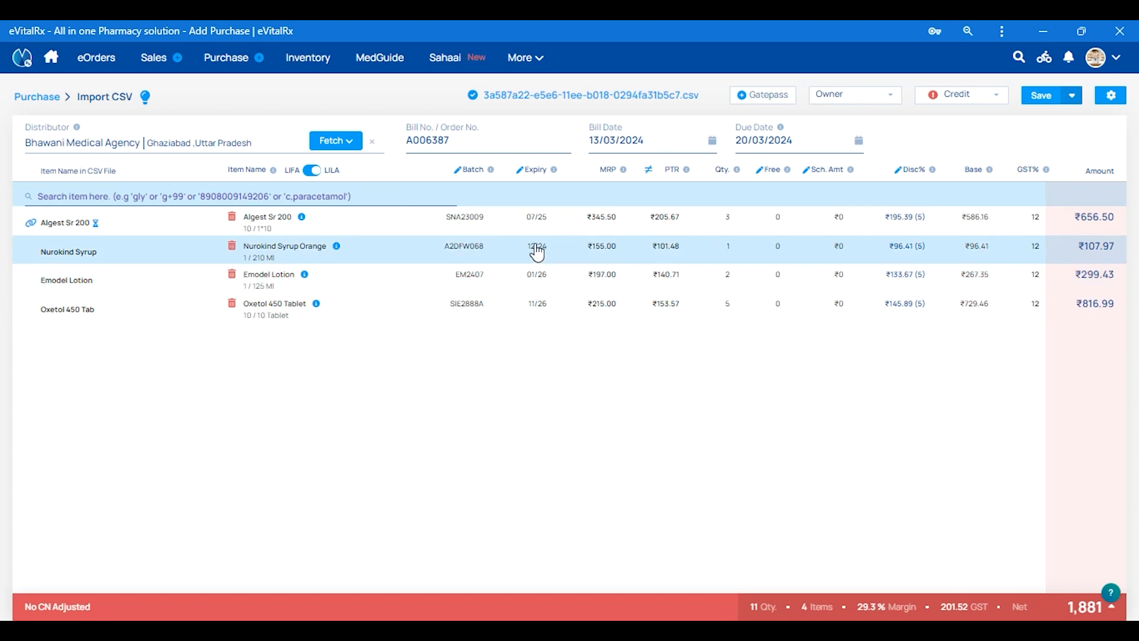
# Set the expiry of the imported Algest Sr 200 item to 07/24 and update its row in the bill.
pyautogui.click(542, 225)
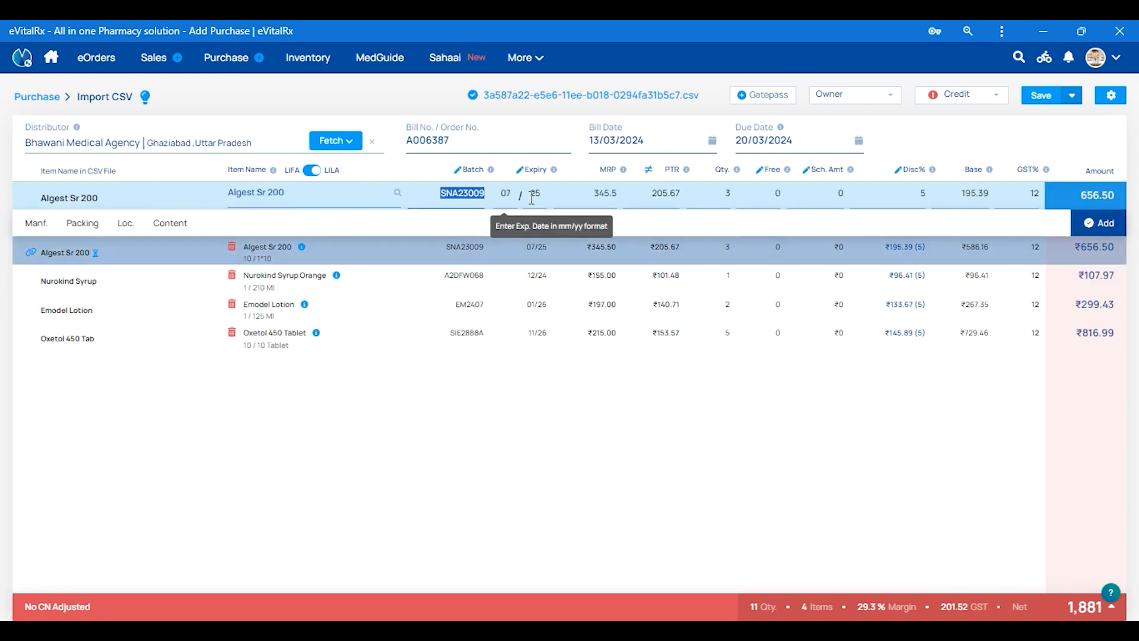
pyautogui.click(535, 194)
pyautogui.write('24')
pyautogui.press('Tab')
pyautogui.press('Tab')
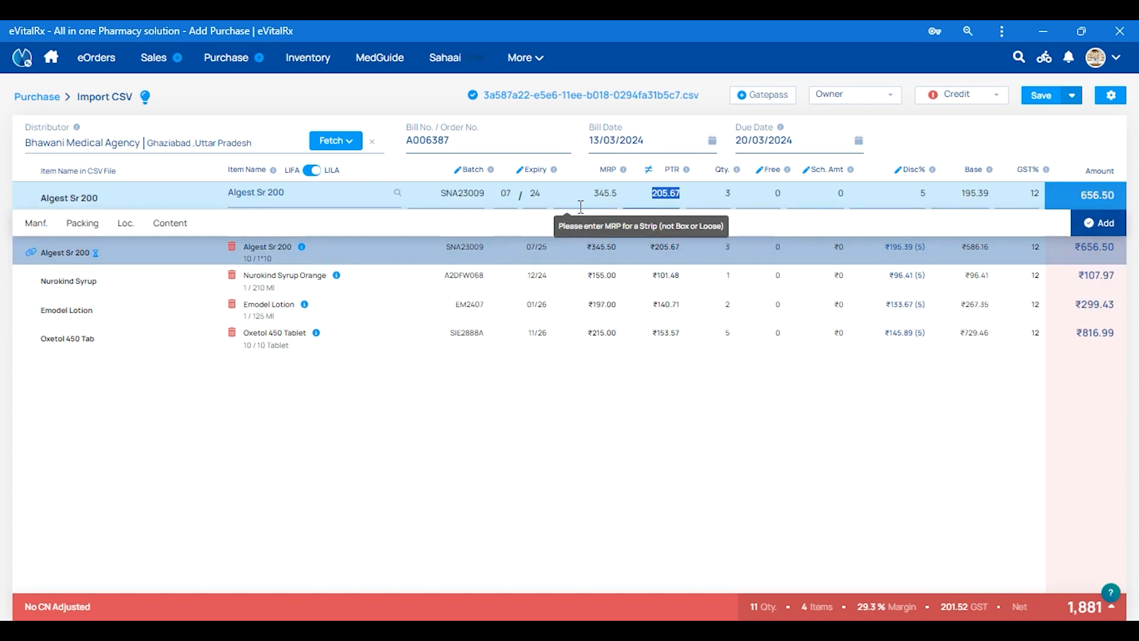
pyautogui.press('Tab')
pyautogui.press('Tab')
pyautogui.press('Tab')
pyautogui.press('Return')
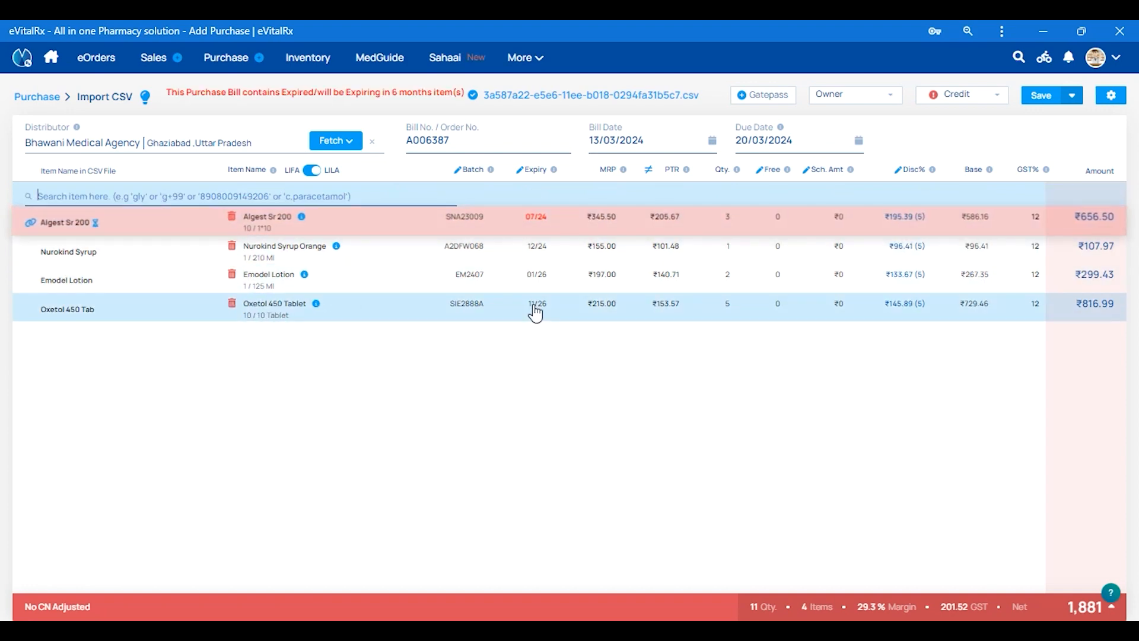
pyautogui.moveTo(545, 228)
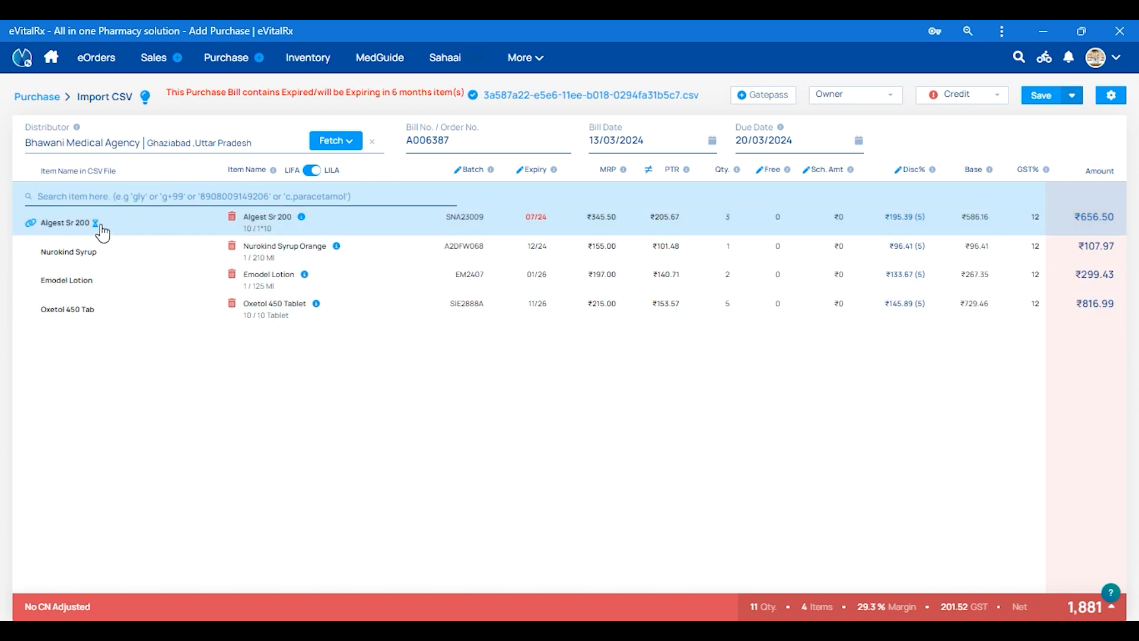
# Map the CSV item Algest Sr 200 to Algesic P Tablet by searching for "alges" and confirm the mapping.
pyautogui.click(30, 223)
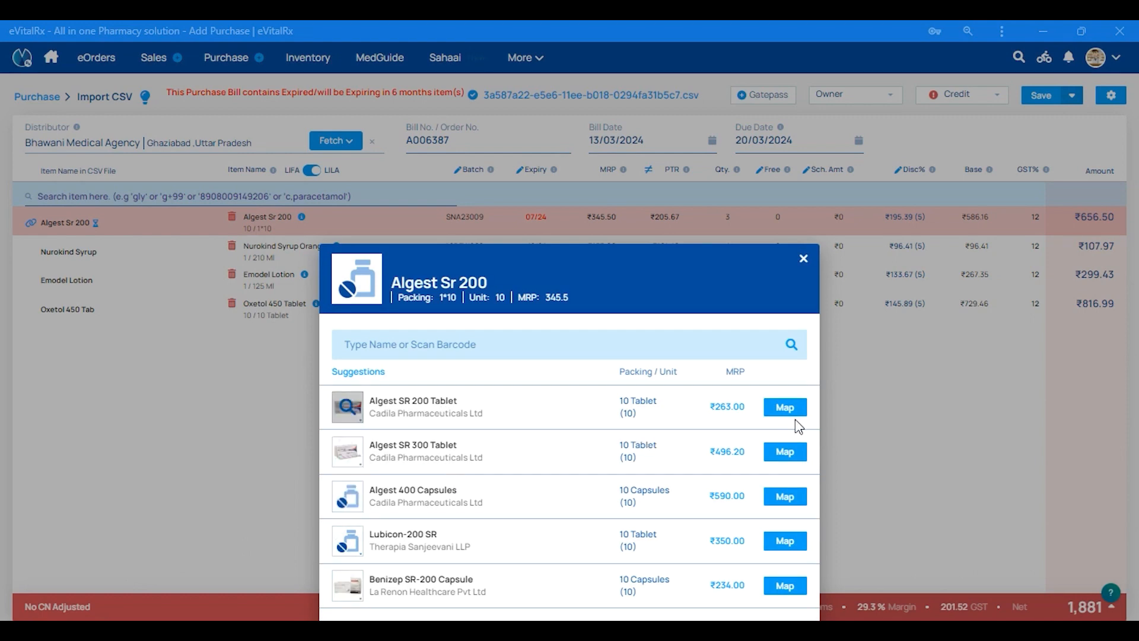
pyautogui.click(384, 350)
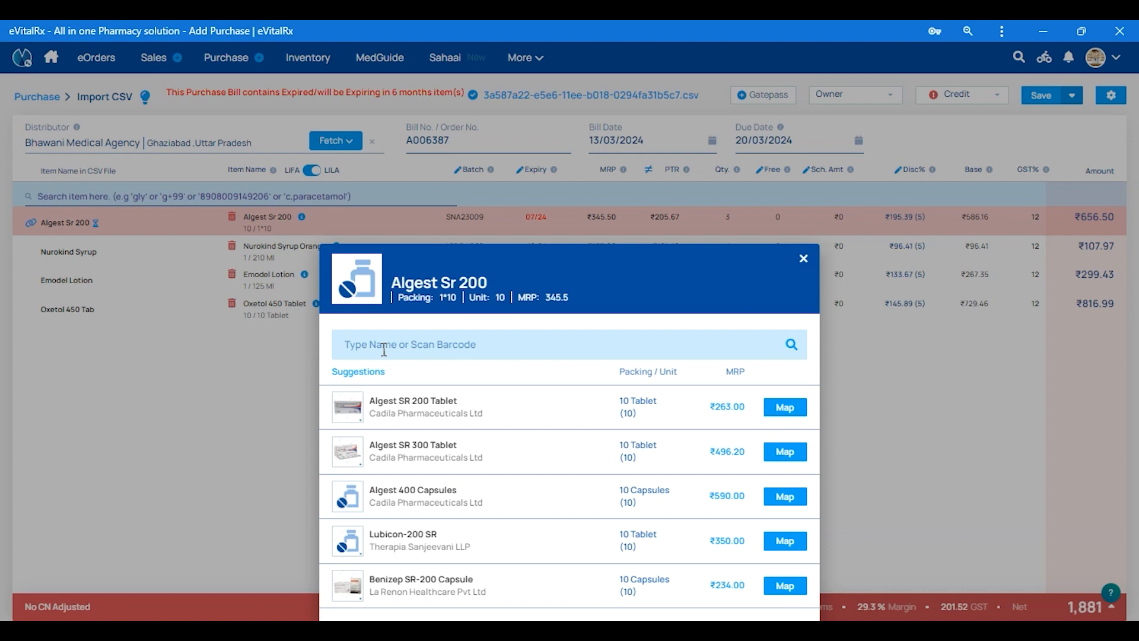
pyautogui.write('alges')
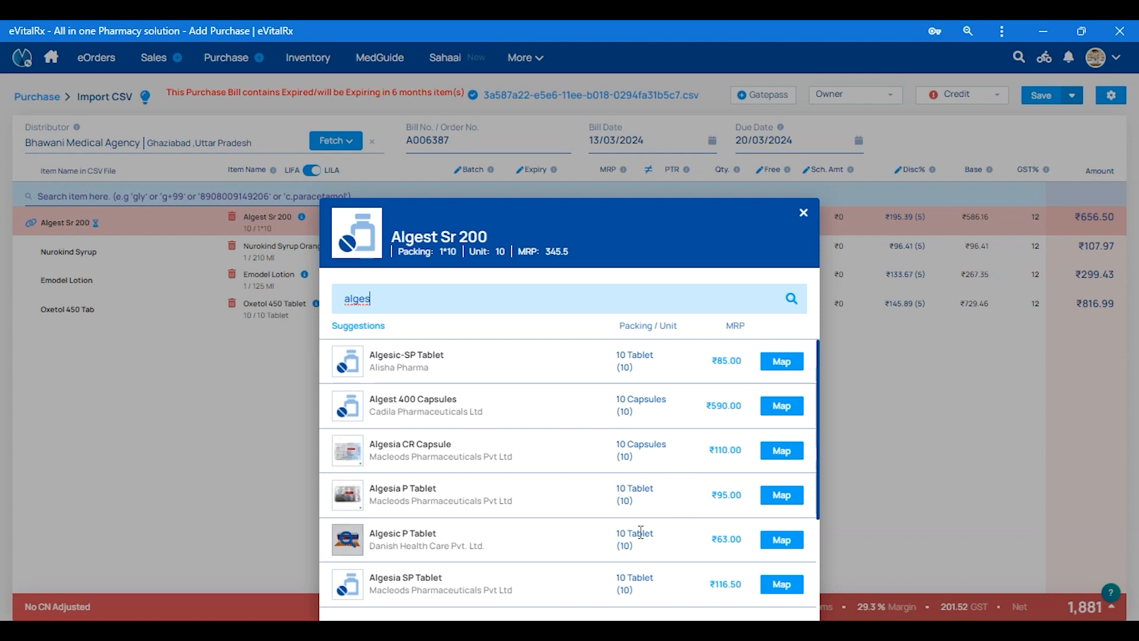
pyautogui.click(782, 541)
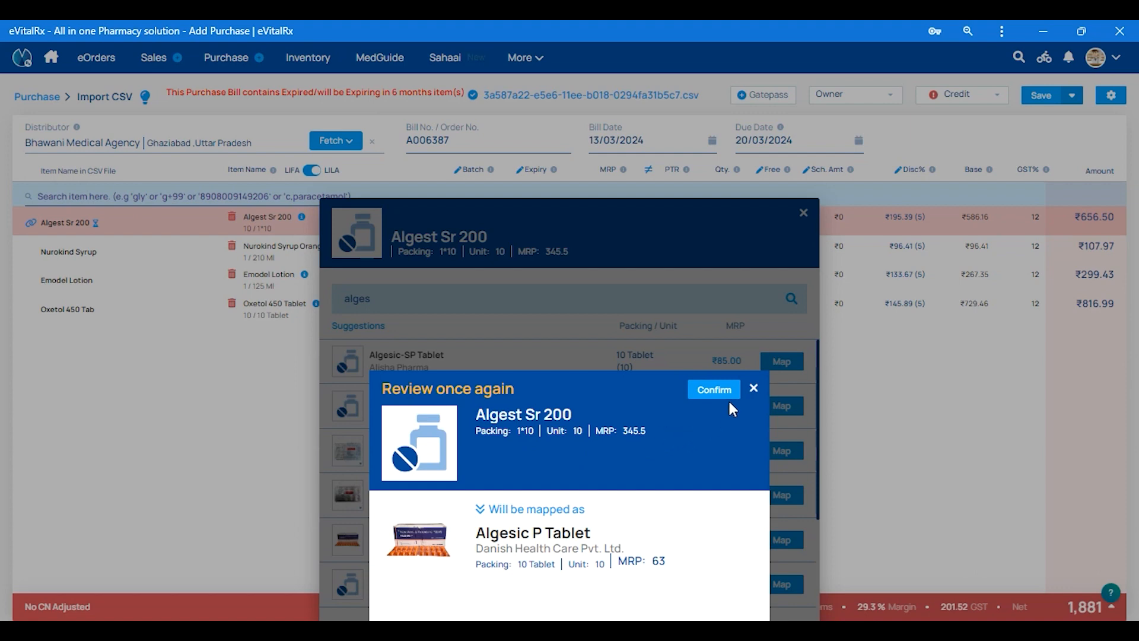
pyautogui.click(715, 390)
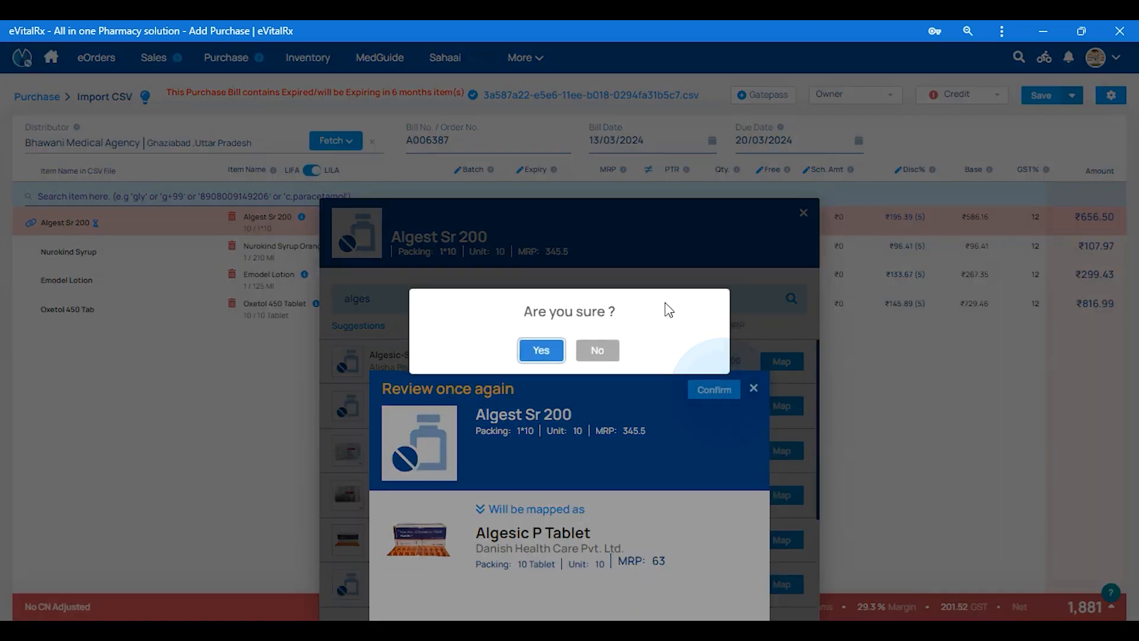
pyautogui.click(539, 350)
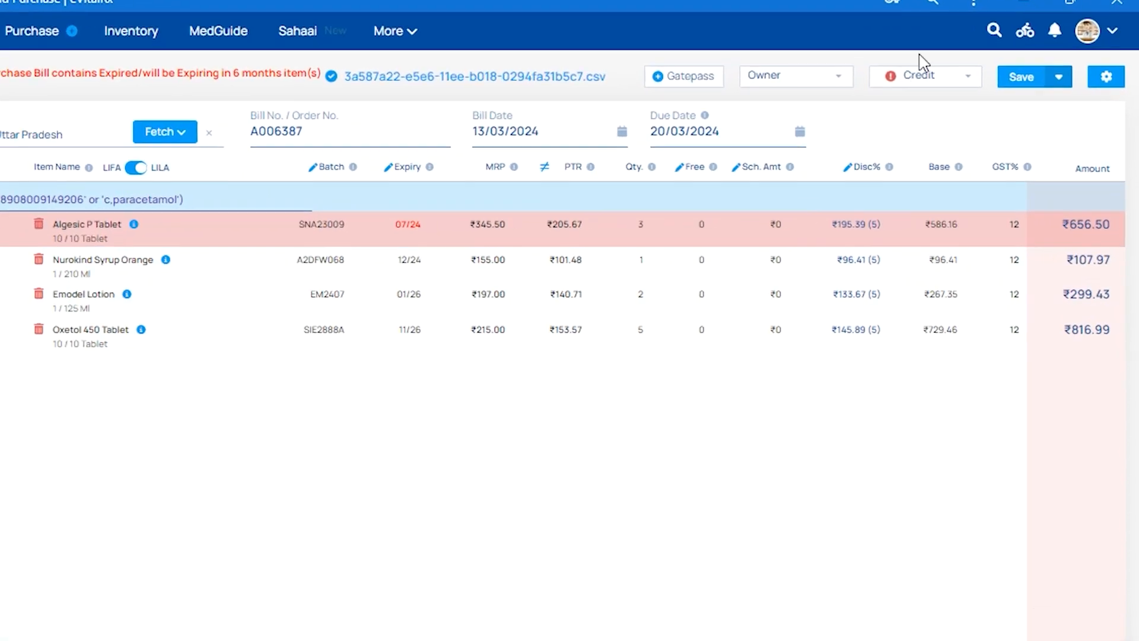
# Save the Bhawani Medical Agency purchase bill with the Credit payment type, accepting the purchase item analysis.
pyautogui.click(961, 95)
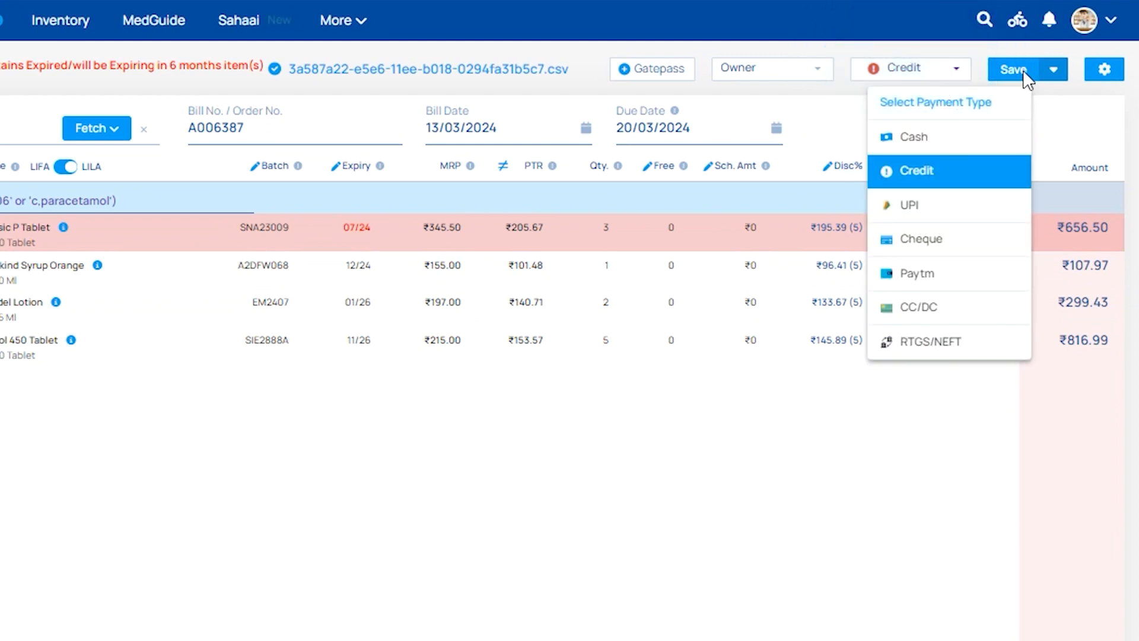
pyautogui.click(1044, 106)
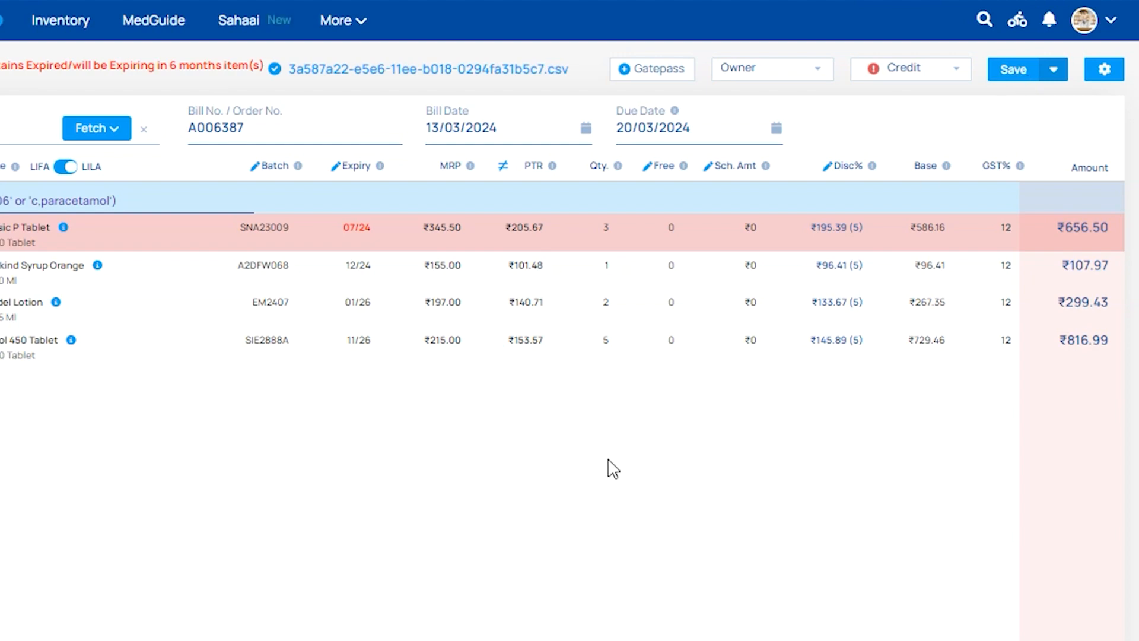
pyautogui.click(1015, 83)
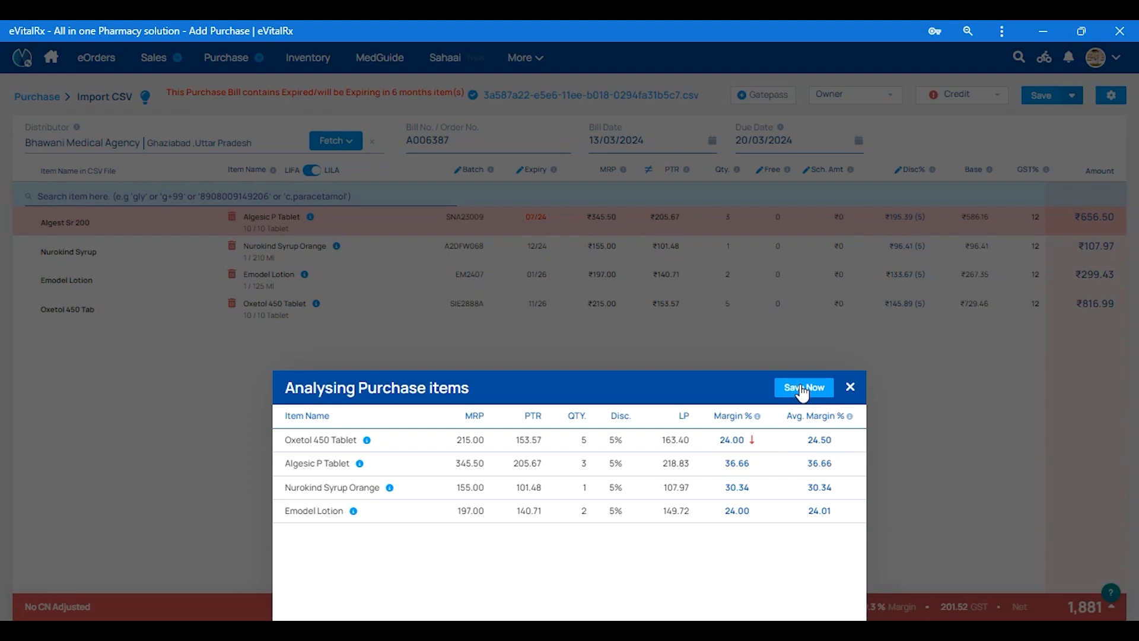
pyautogui.click(802, 388)
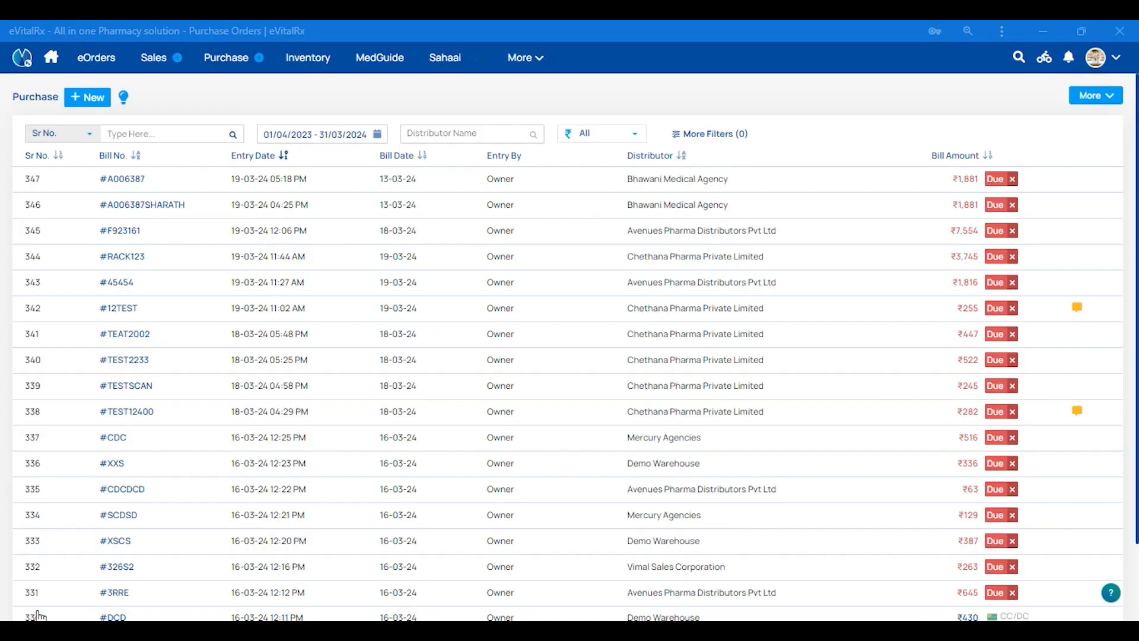